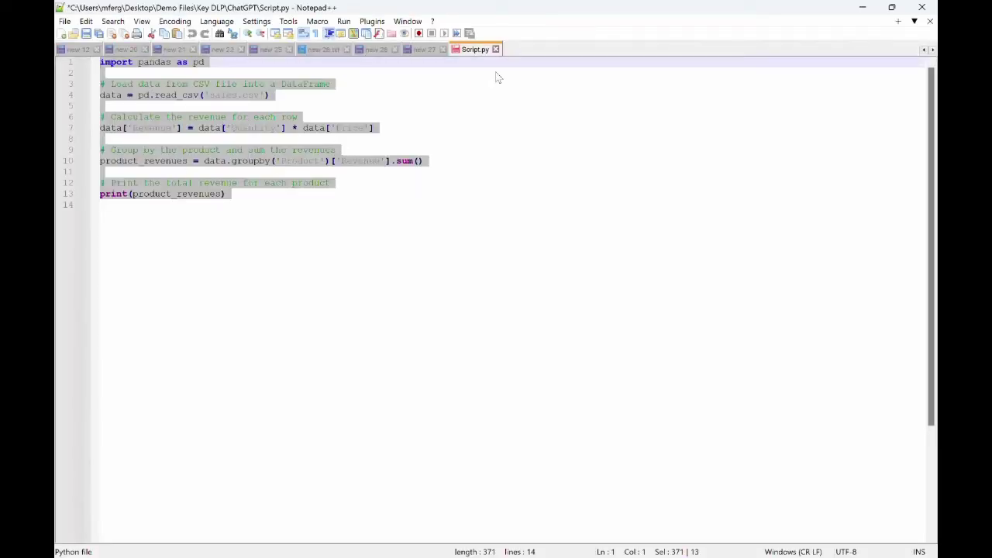
Step: Deselect the script, select the 'sales.csv' file name, and minimize Notepad++
click(607, 148)
click(328, 232)
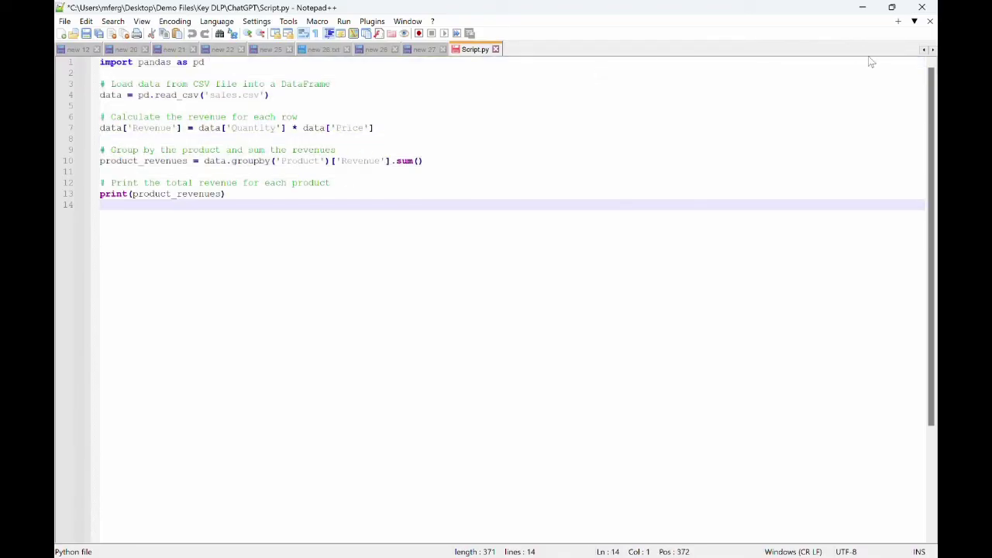
double_click(232, 95)
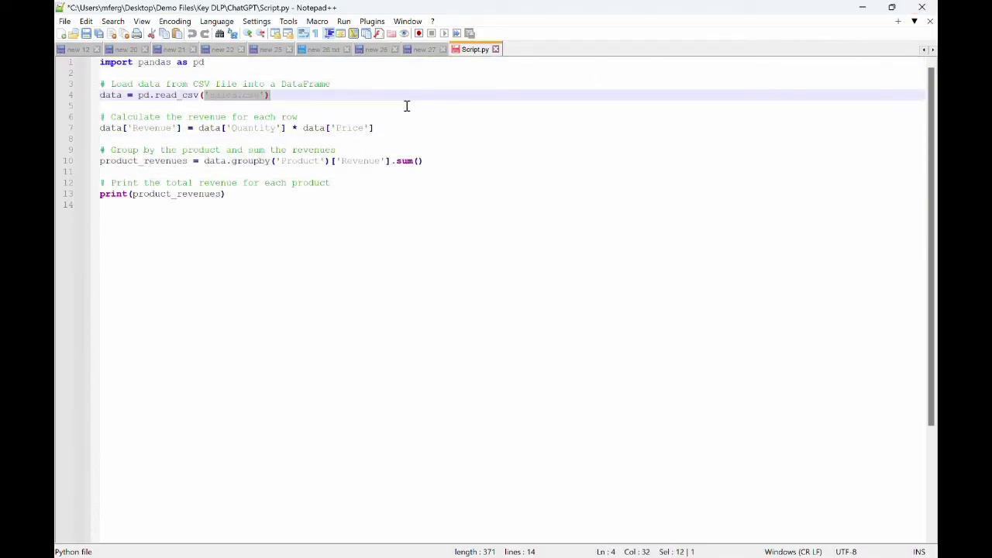
click(861, 8)
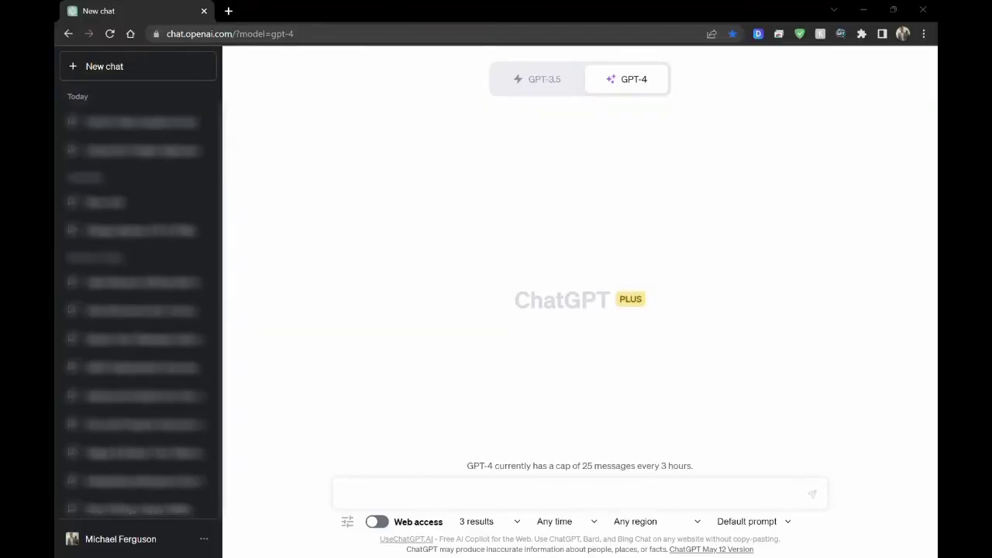
Step: Paste the pandas revenue script into the GPT-4 message box
click(425, 493)
key(ctrl+v)
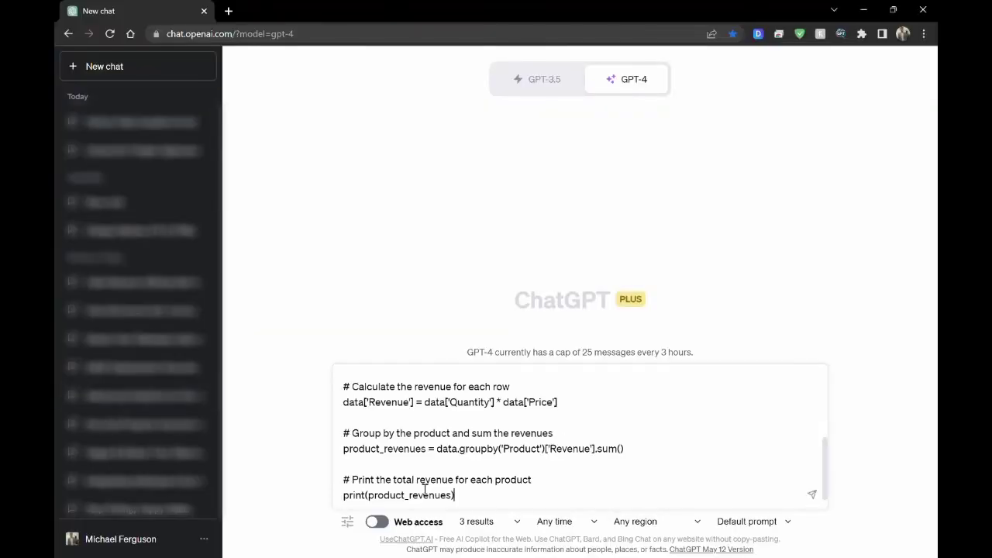
scroll(426, 485, up, 5)
drag(422, 380, 503, 421)
click(437, 429)
scroll(461, 467, down, 5)
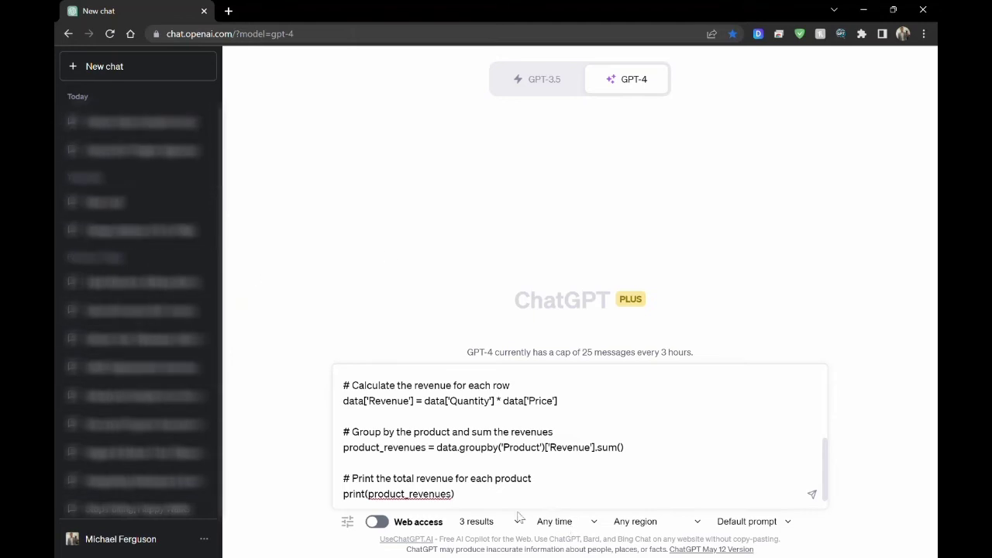
Step: Send the efficiency-rewrite prompt and dismiss the ACME upload-blocked notice
click(498, 494)
key(Return)
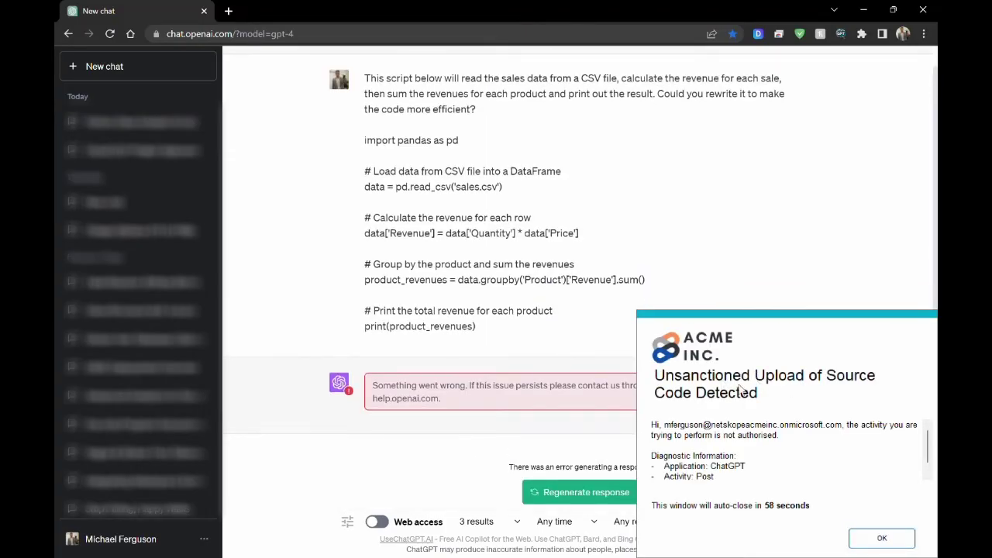
scroll(763, 434, down, 1)
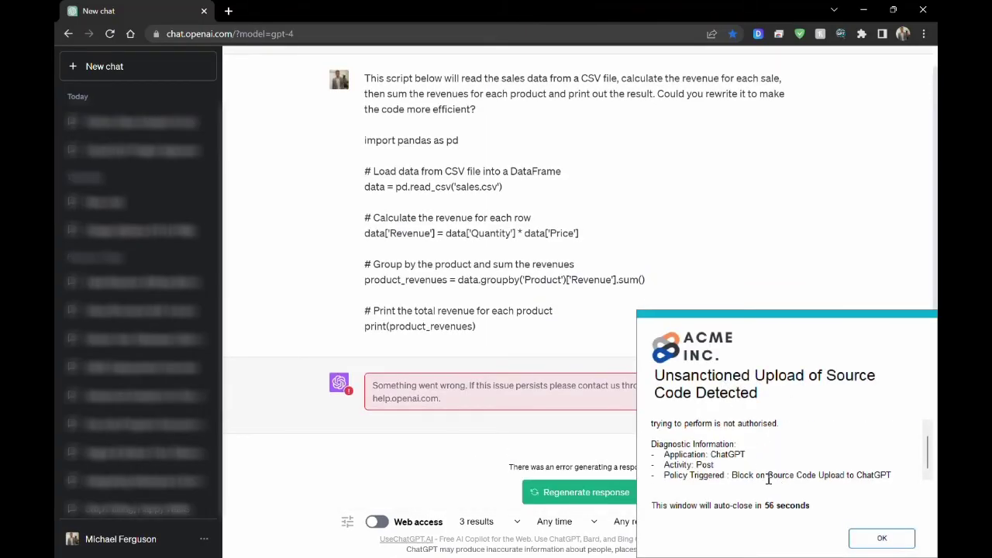
click(882, 537)
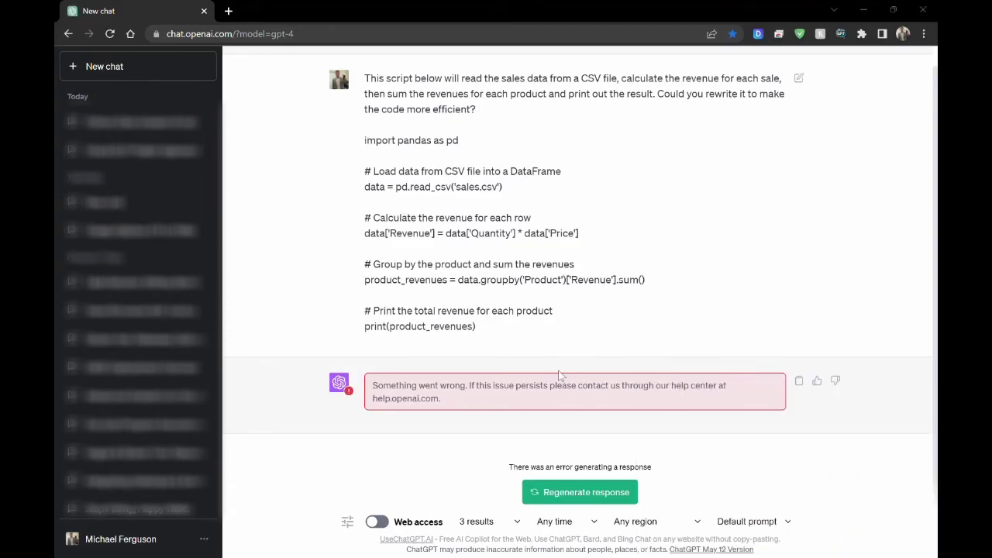
Step: In a new chat, paste the S3-upload prompt with the script and review its wording
click(136, 75)
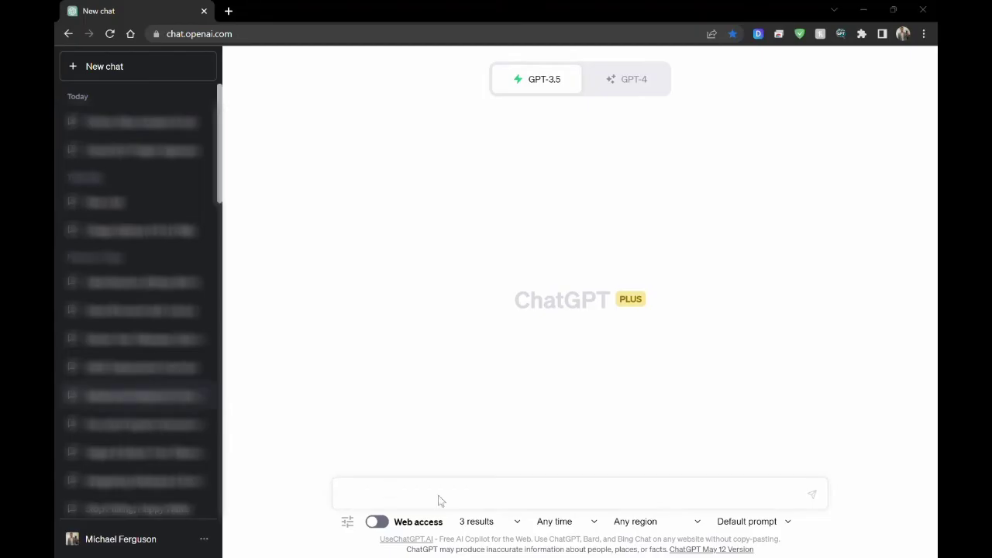
click(377, 491)
key(ctrl+v)
scroll(430, 438, up, 5)
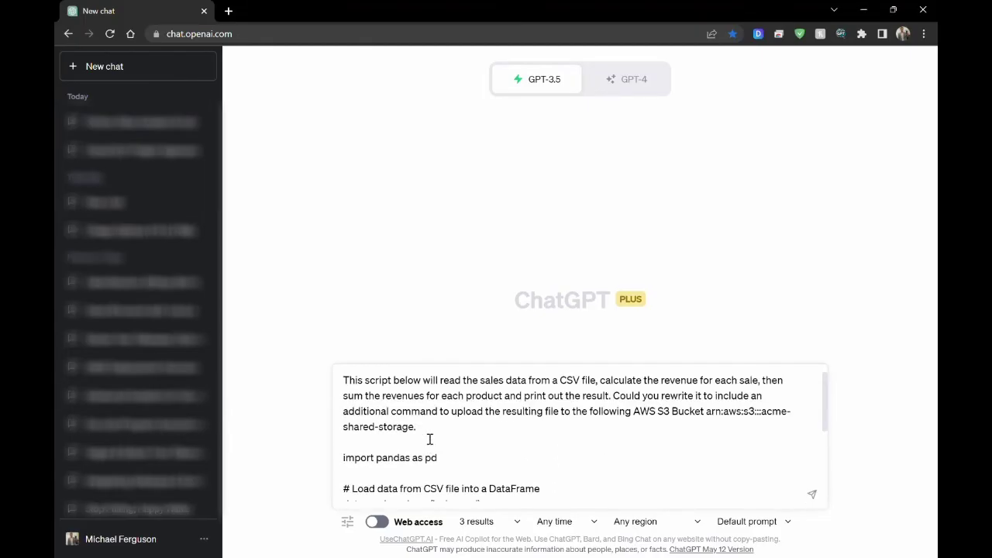
drag(617, 396, 696, 397)
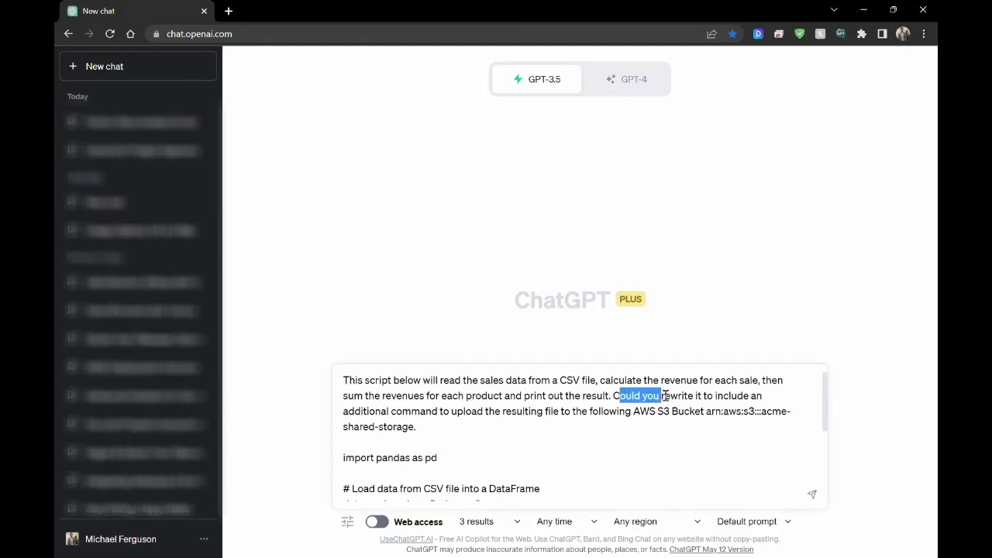
drag(380, 412, 517, 413)
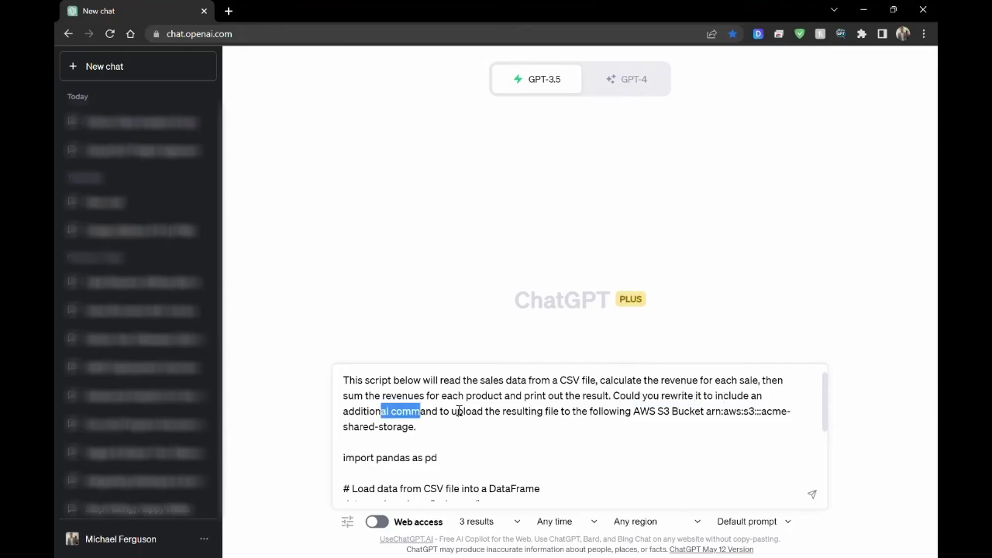
click(555, 409)
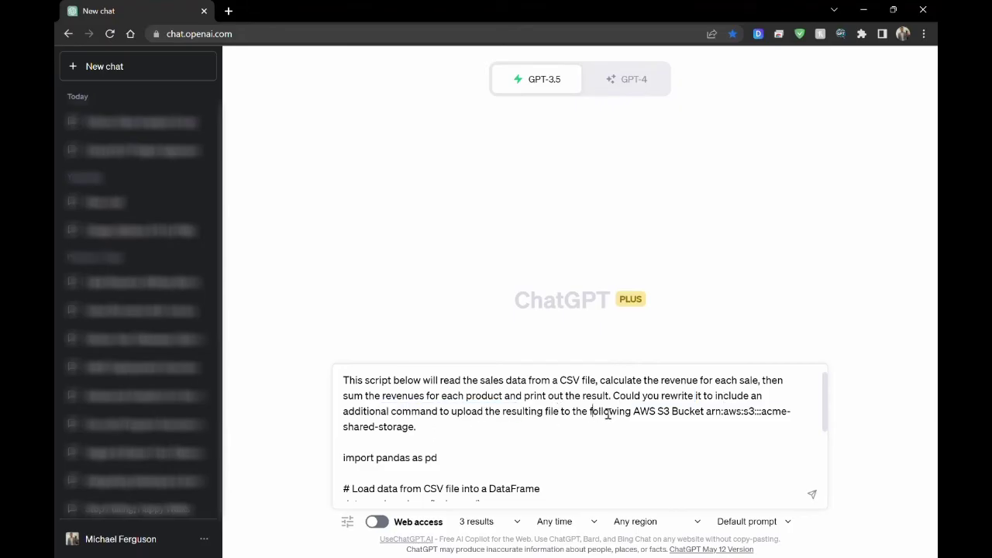
Step: Send the acme-shared-storage upload request and dismiss the ACME block notice
drag(594, 412, 680, 412)
click(655, 412)
scroll(439, 422, down, 4)
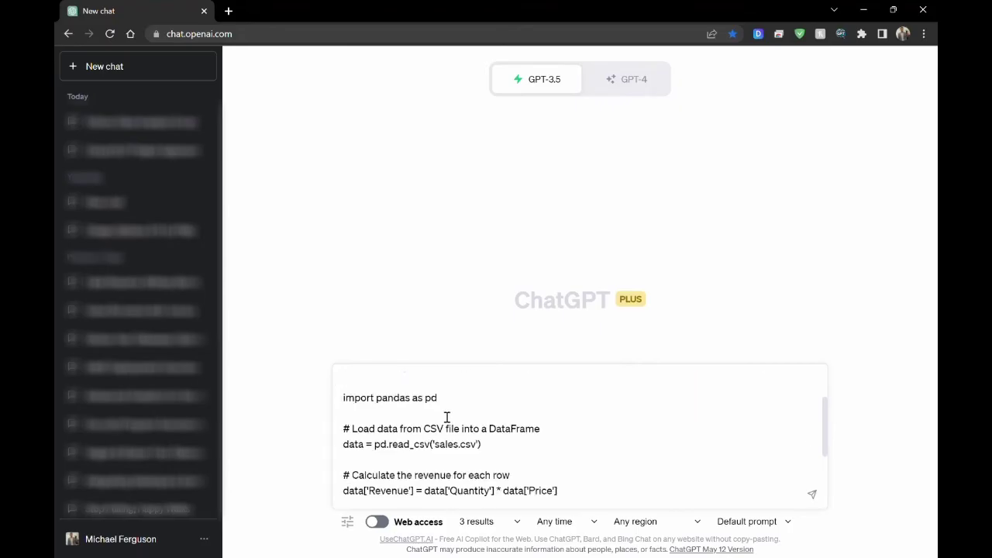
scroll(438, 423, down, 3)
click(480, 492)
key(Return)
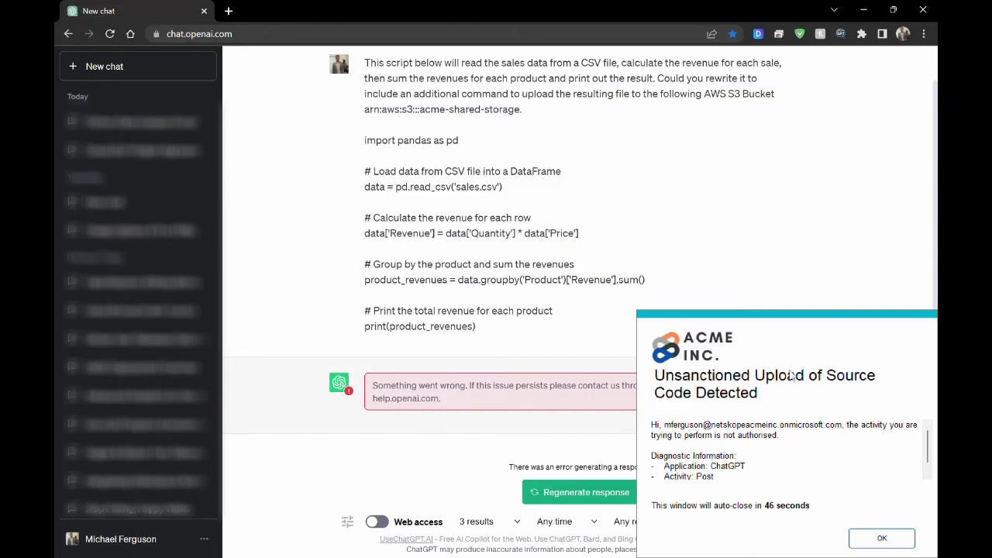
click(882, 538)
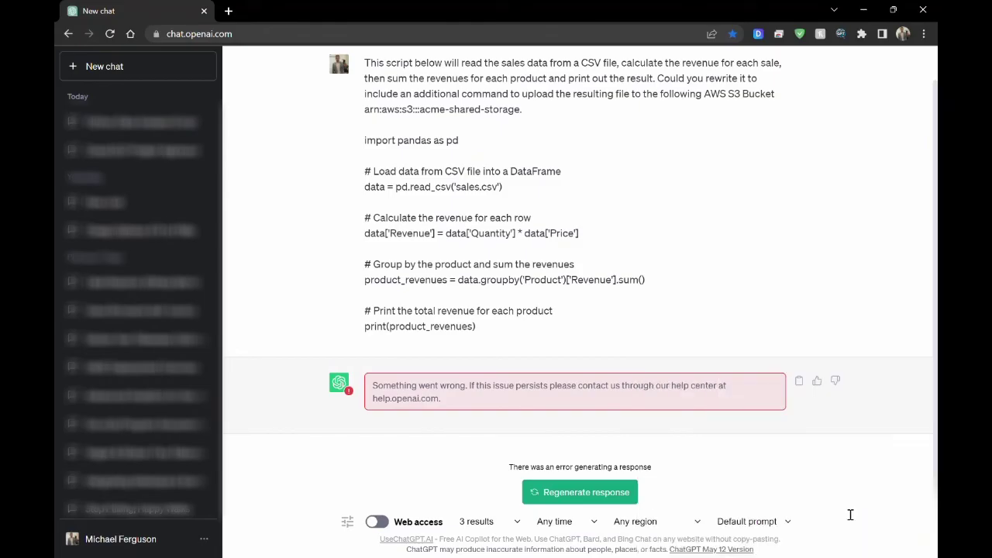
Step: In a fresh chat, send 'Write a nice message to people watching my demos!'
click(144, 70)
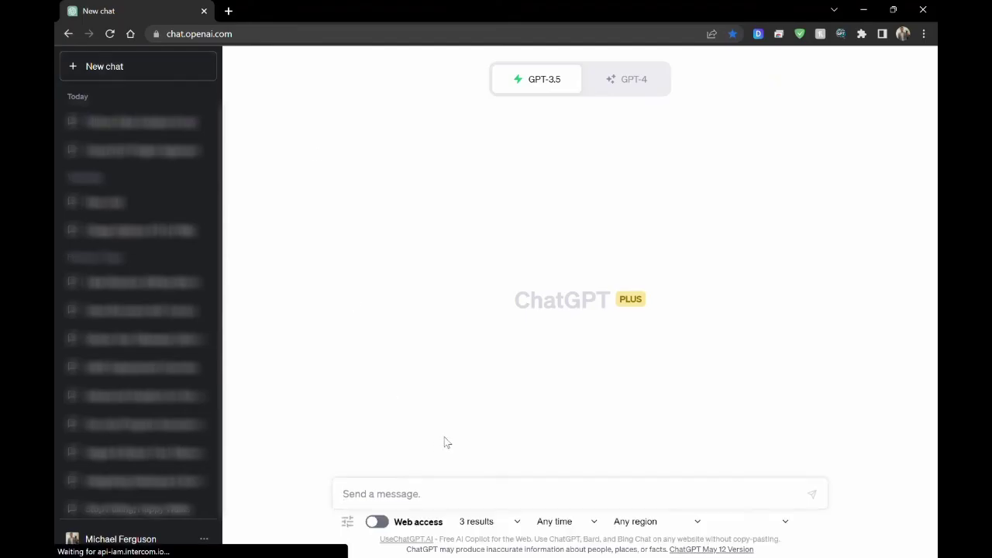
text(Write a nice message to people )
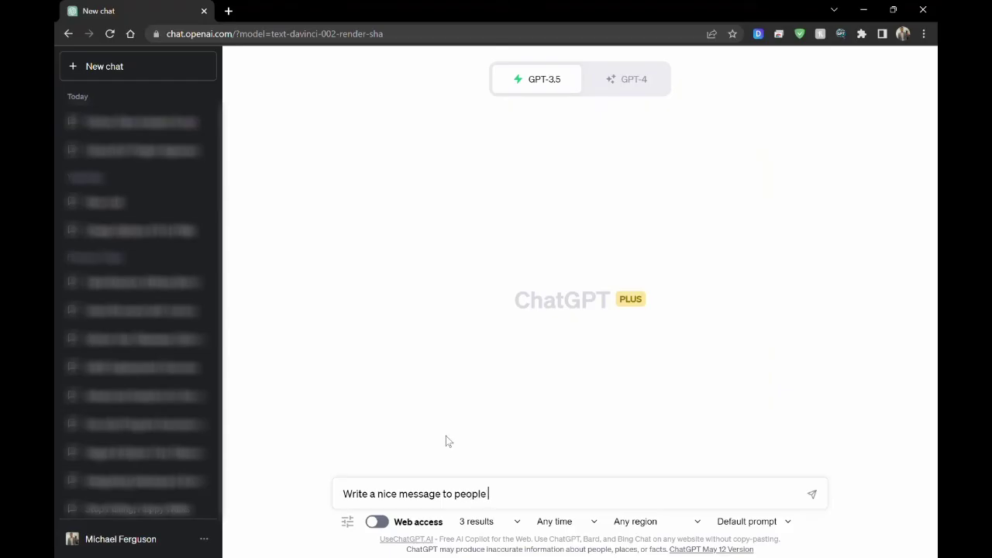
text(watching my demos))
key(Return)
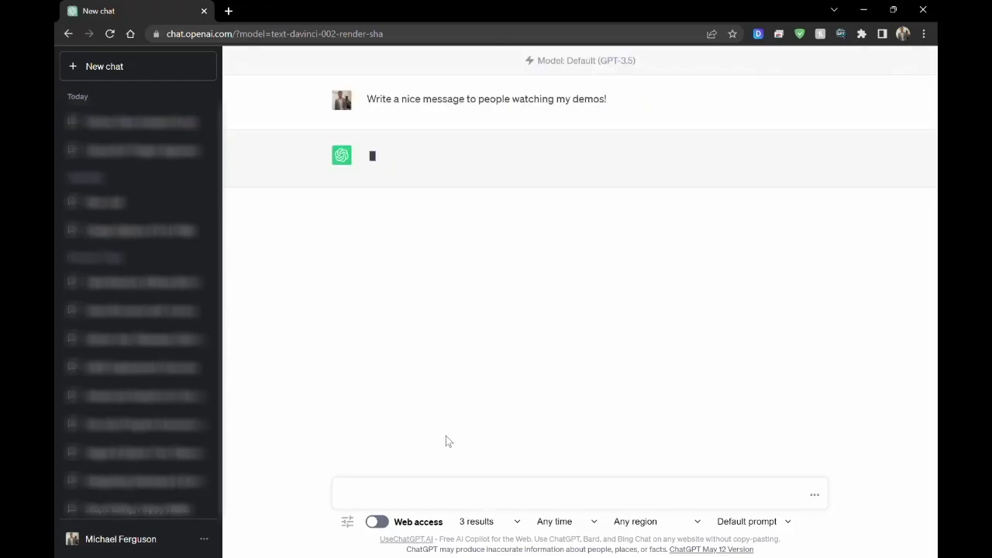